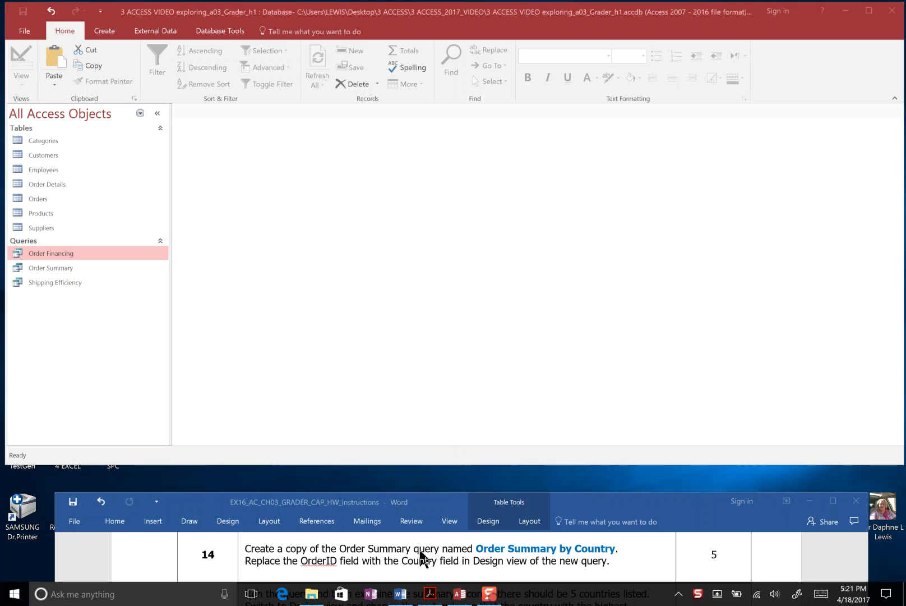
Copy the Order Summary query and bring up the Navigation Pane's context menu to paste it.
left_click(77, 267)
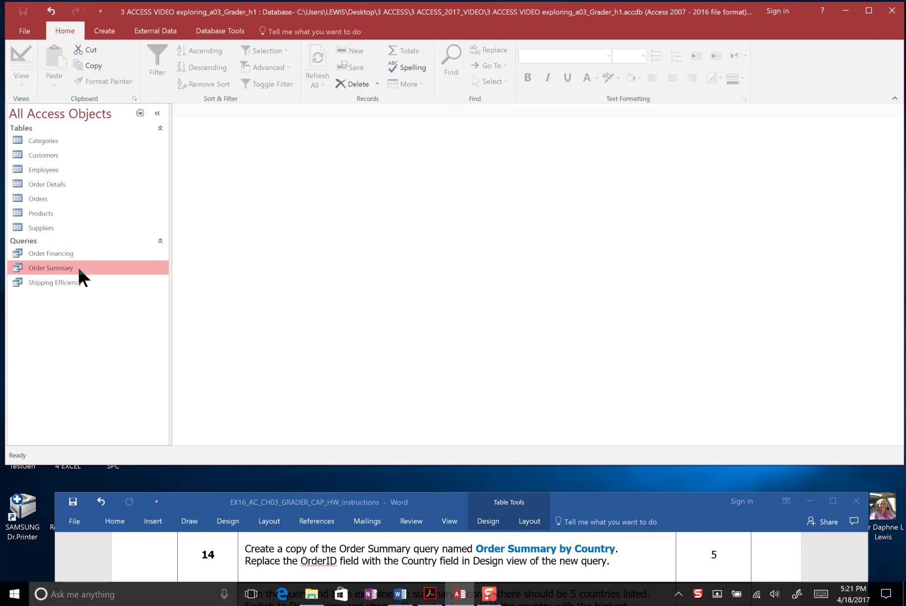
right_click(78, 270)
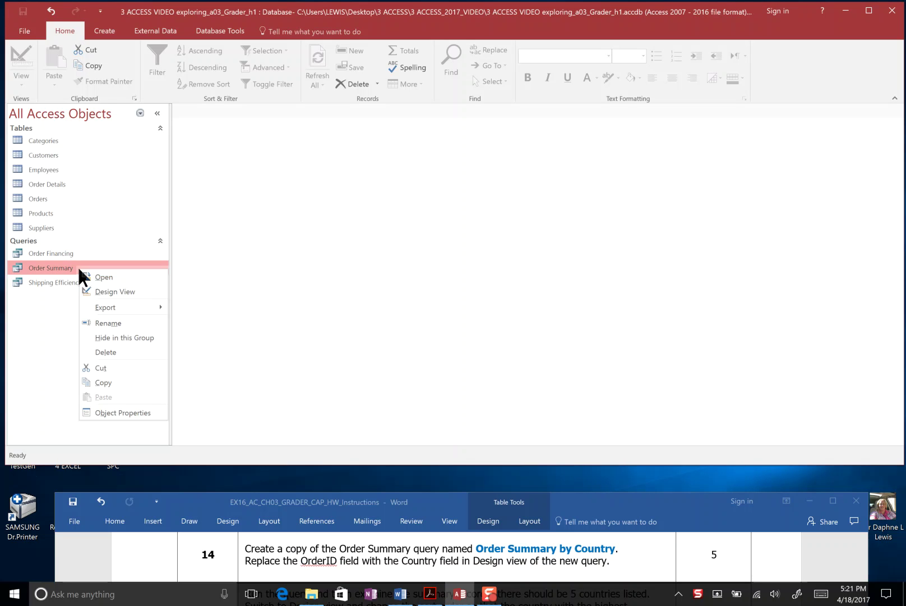
left_click(132, 383)
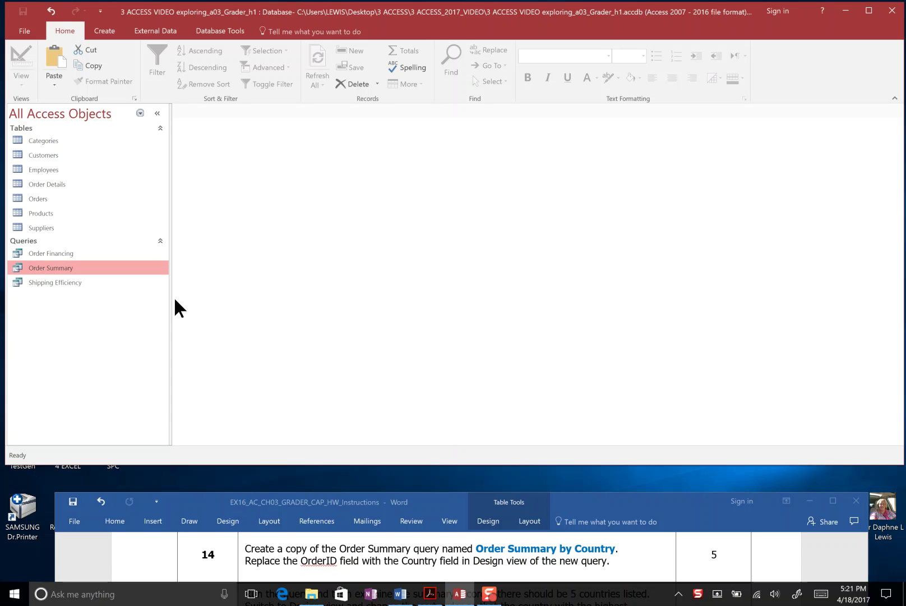
right_click(93, 330)
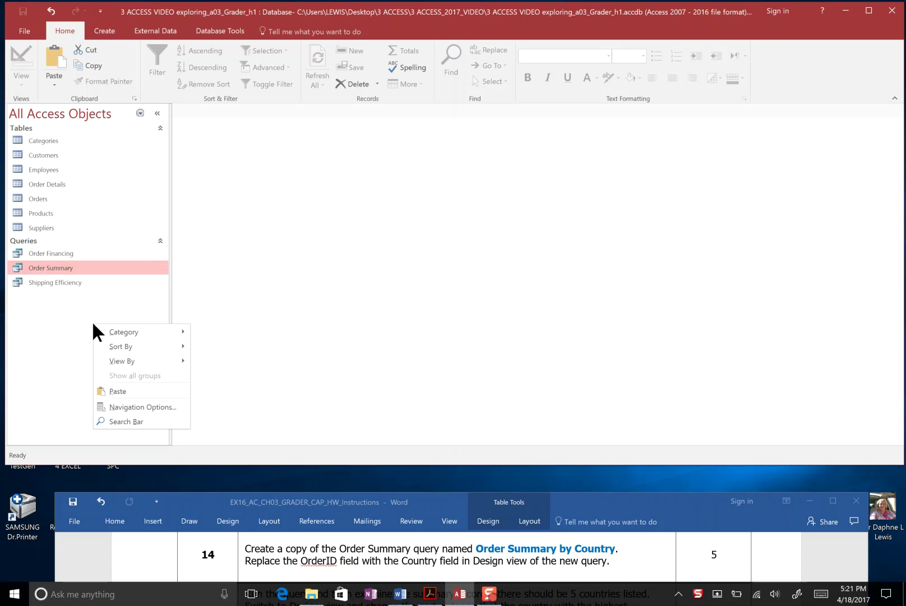
Paste the copied query under the name 'Order Summary by Country'.
left_click(120, 389)
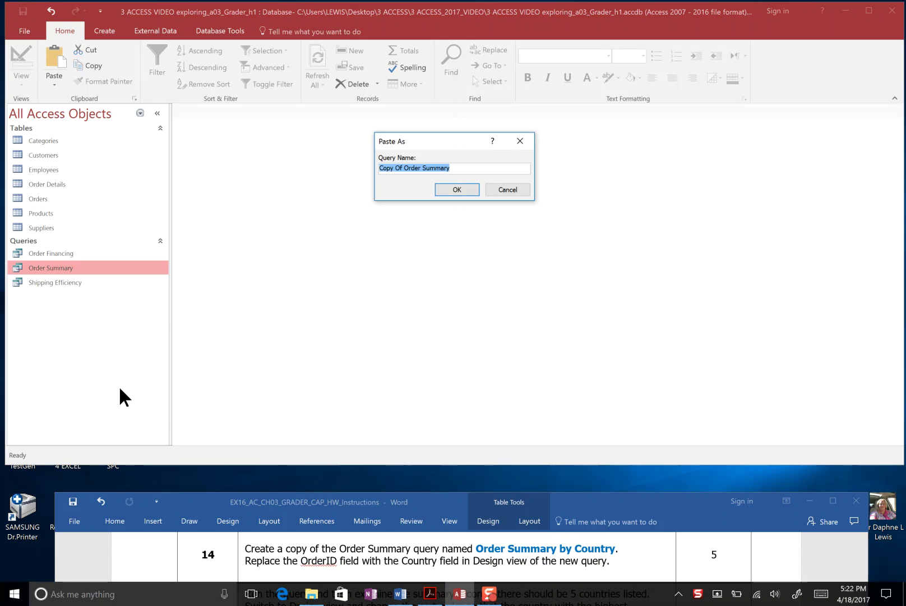
type("O")
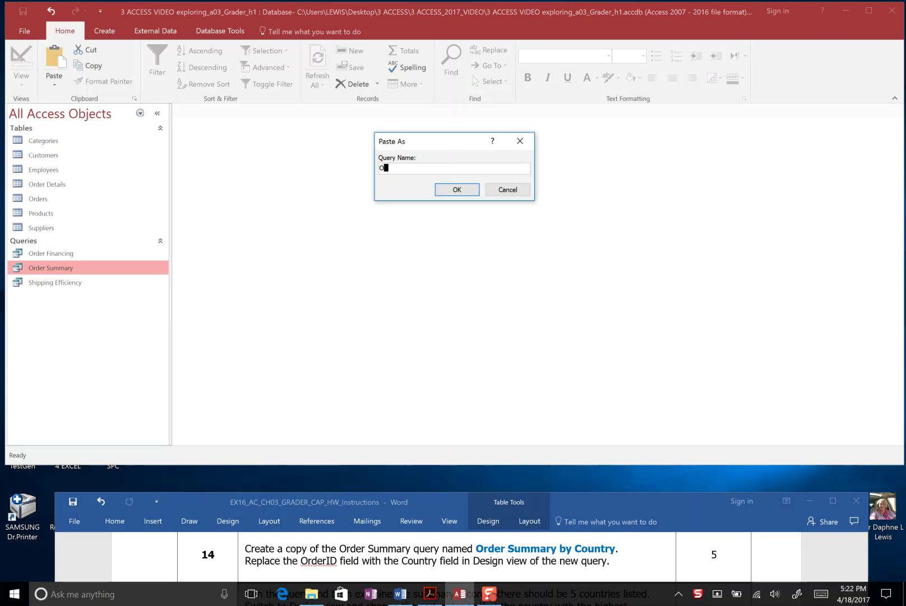
type("rder Summa")
type("ry by")
type(" Country")
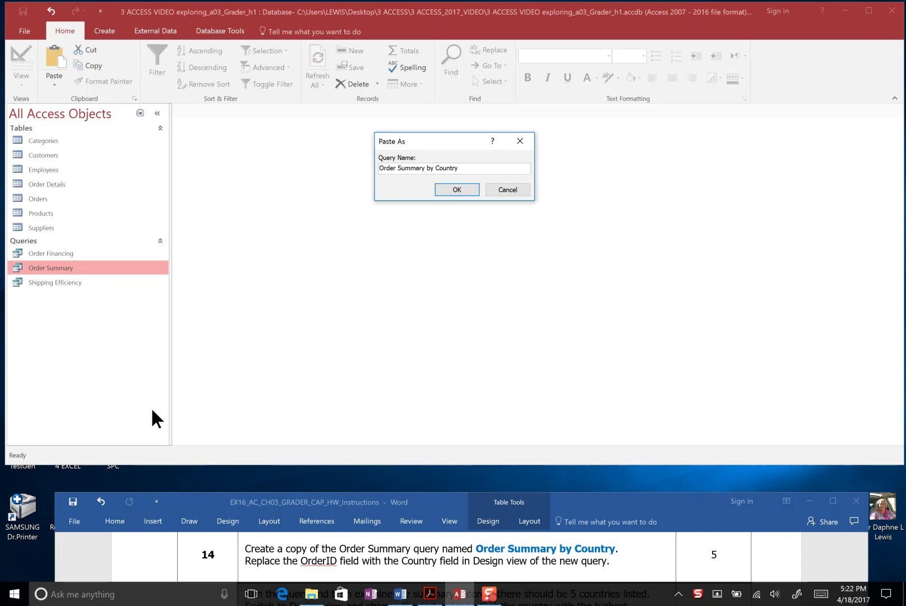
left_click(457, 190)
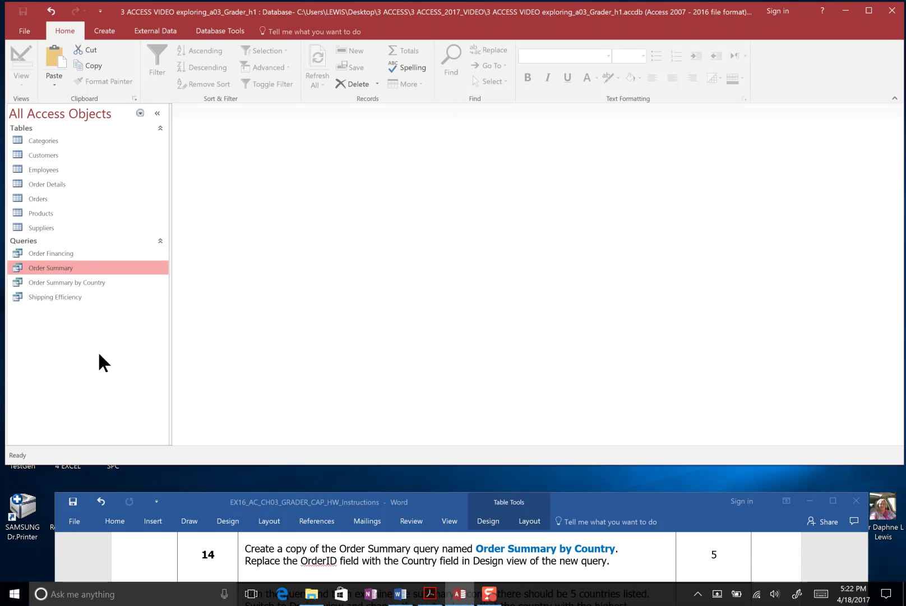
Open the Order Summary by Country query and switch it to Design view.
double_click(96, 283)
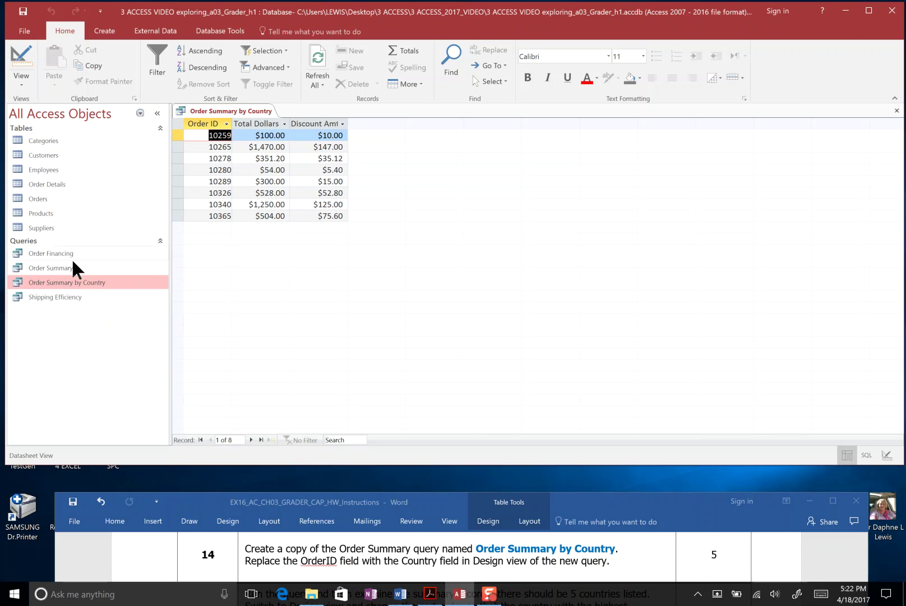
left_click(76, 282)
right_click(78, 289)
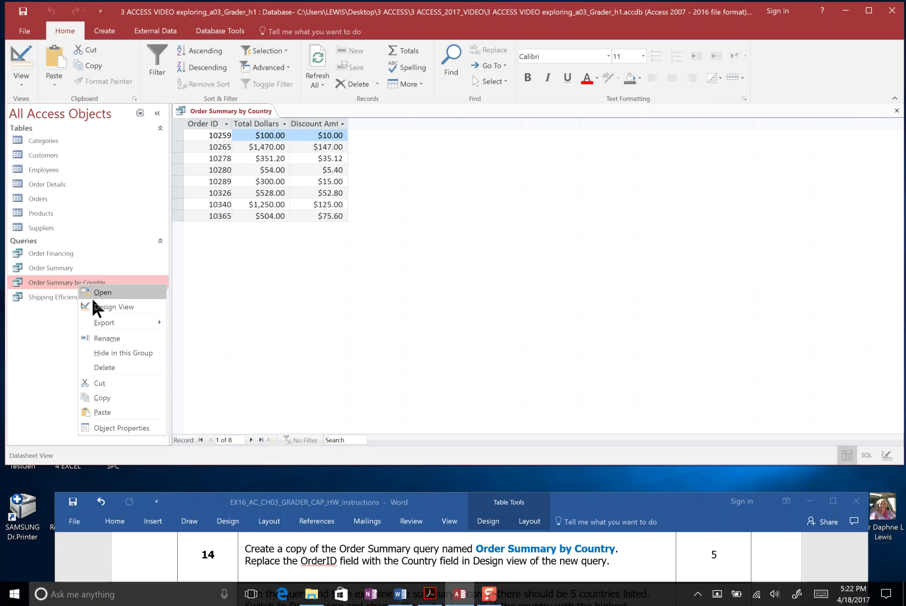
left_click(25, 82)
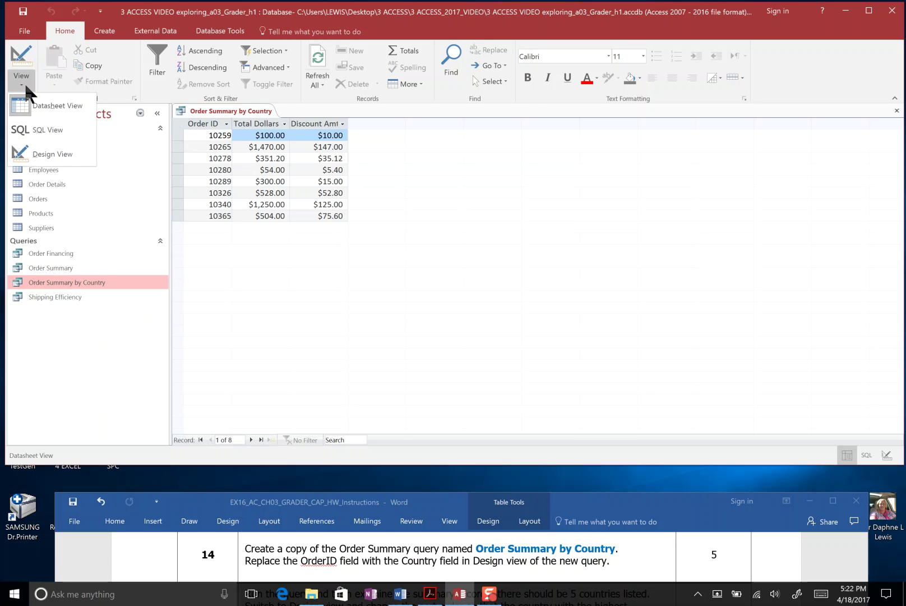
left_click(42, 155)
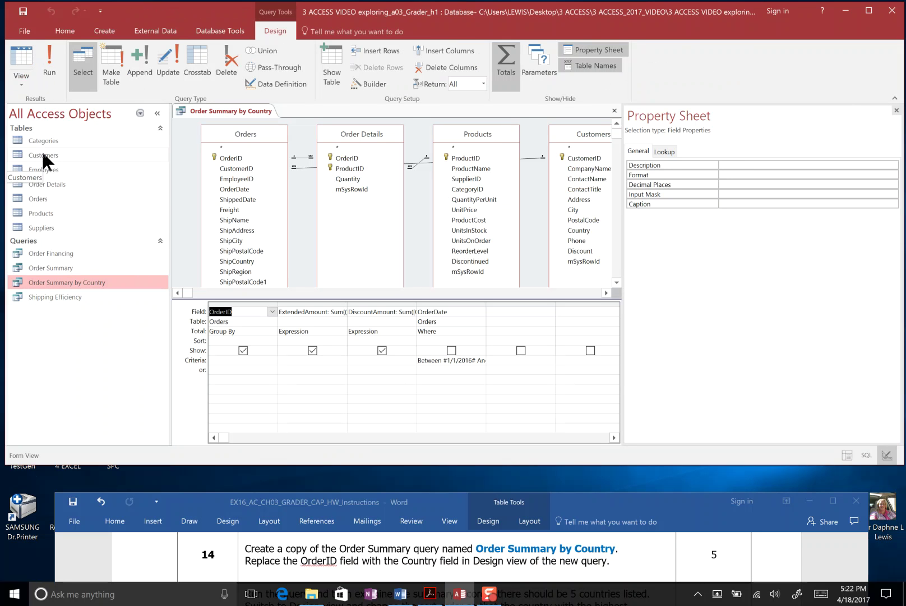
Close the Property Sheet and delete the OrderID column from the design grid.
left_click(897, 112)
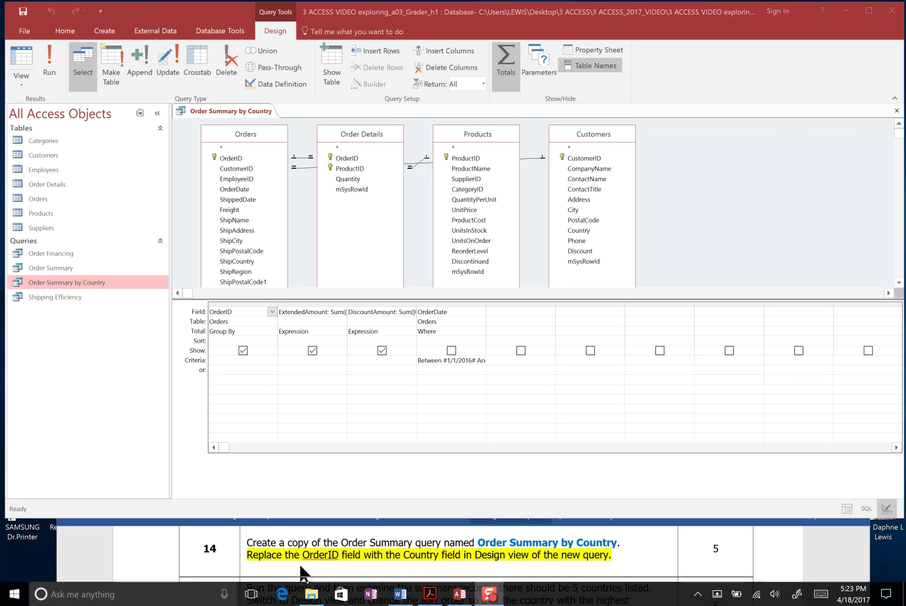
left_click(250, 305)
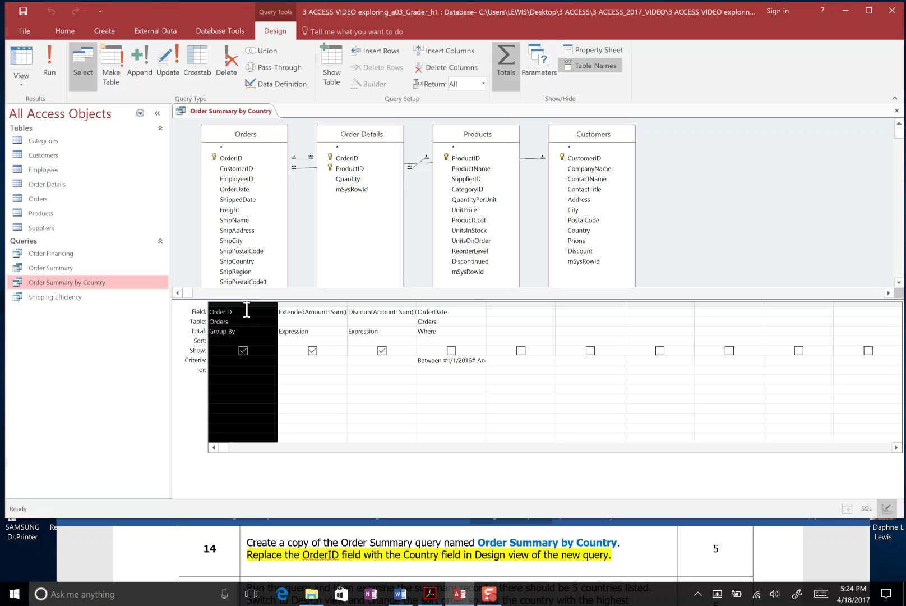
key("Delete")
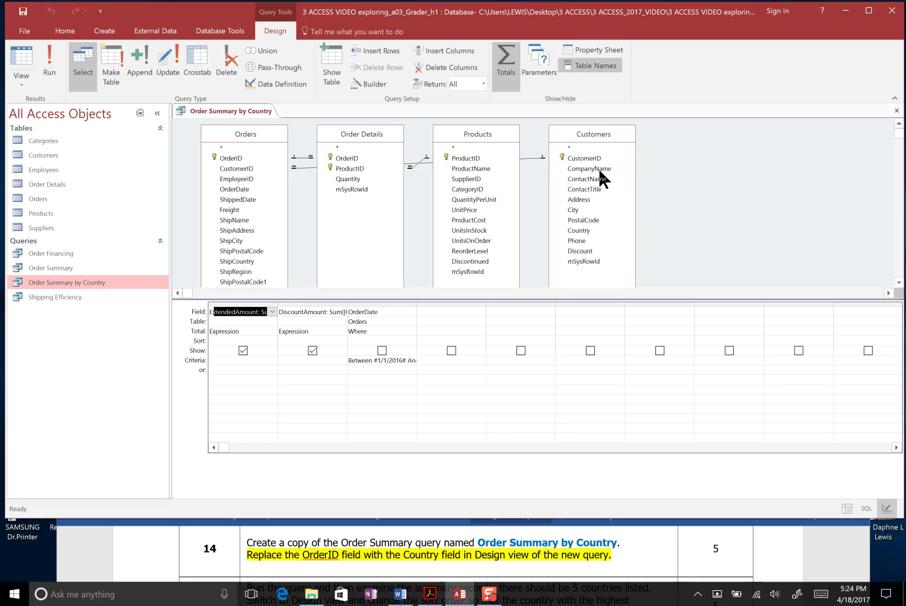
Drag the Customers Country field into the first grid column.
left_click(594, 138)
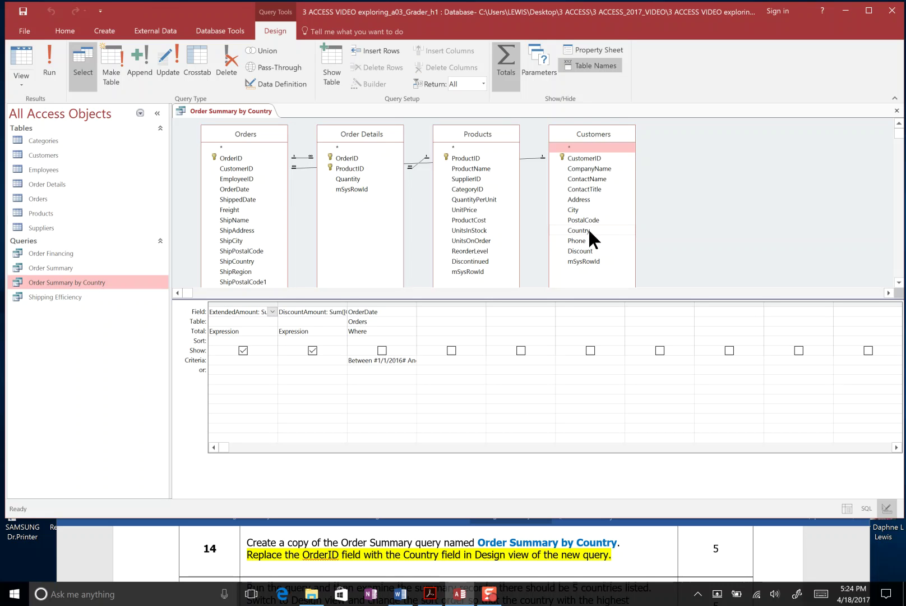
left_click_drag(588, 231, 215, 314)
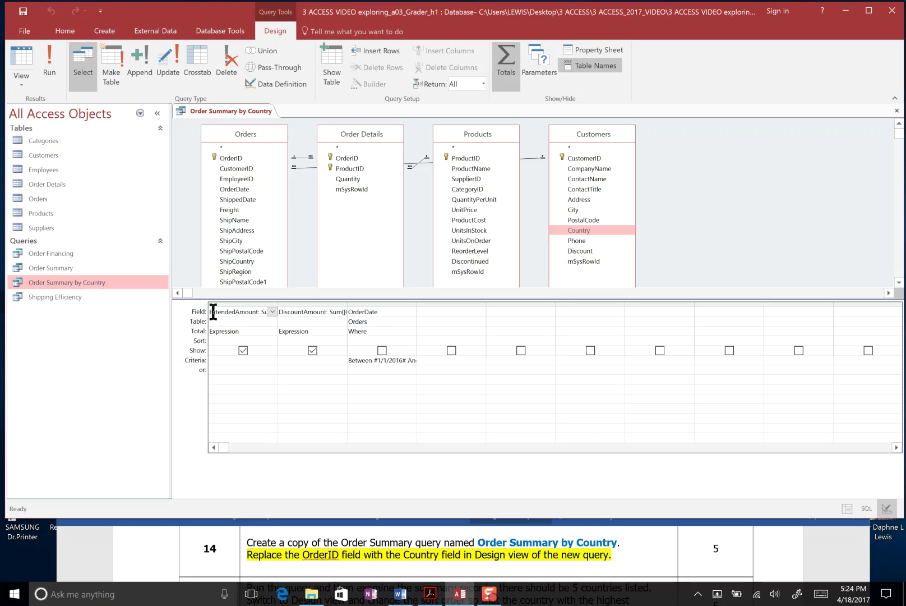
left_click_drag(215, 315, 213, 315)
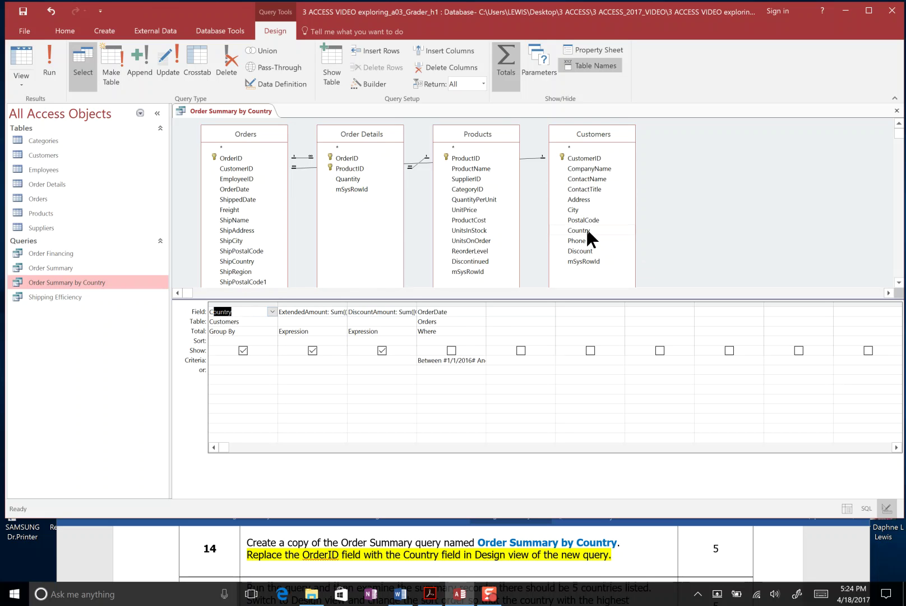
Add Country again, move it to the front, delete the duplicate, and run the query.
left_click_drag(587, 230, 530, 315)
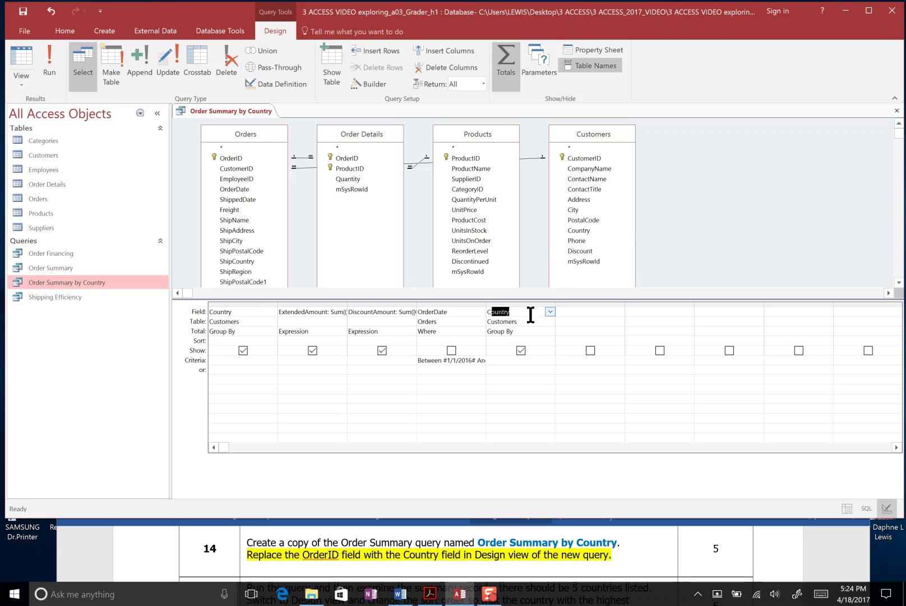
left_click(539, 304)
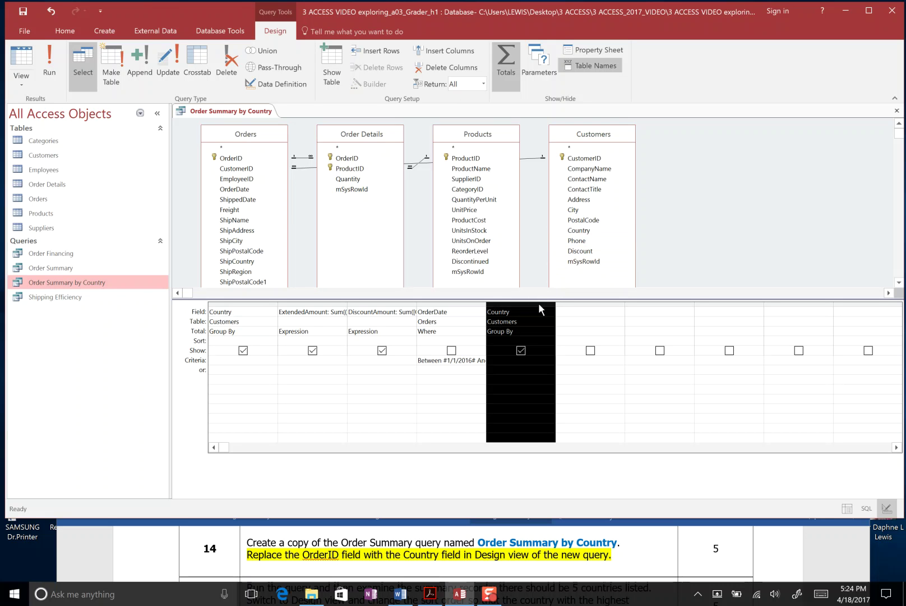
left_click_drag(538, 305, 254, 333)
left_click_drag(254, 331, 256, 344)
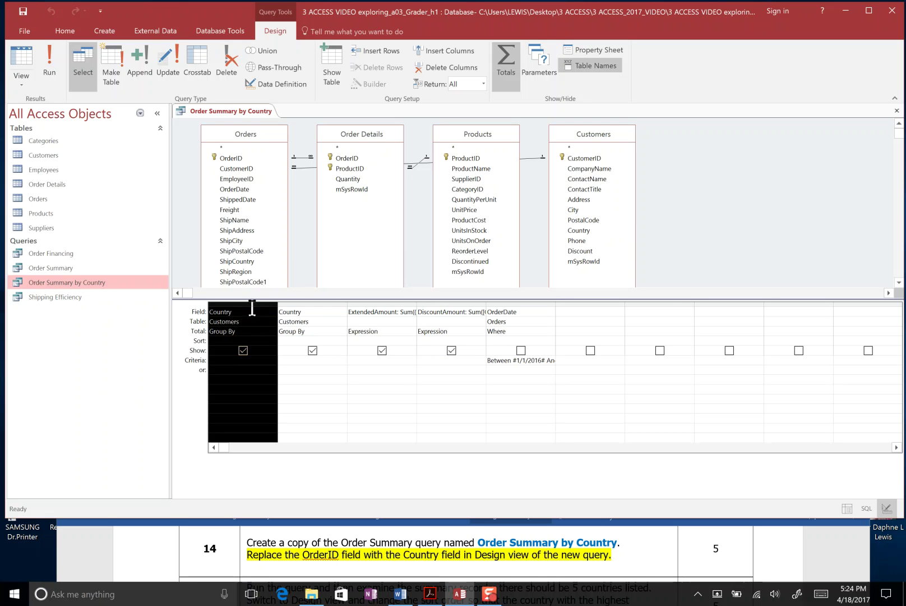
left_click(253, 308)
left_click(244, 303)
key("Delete")
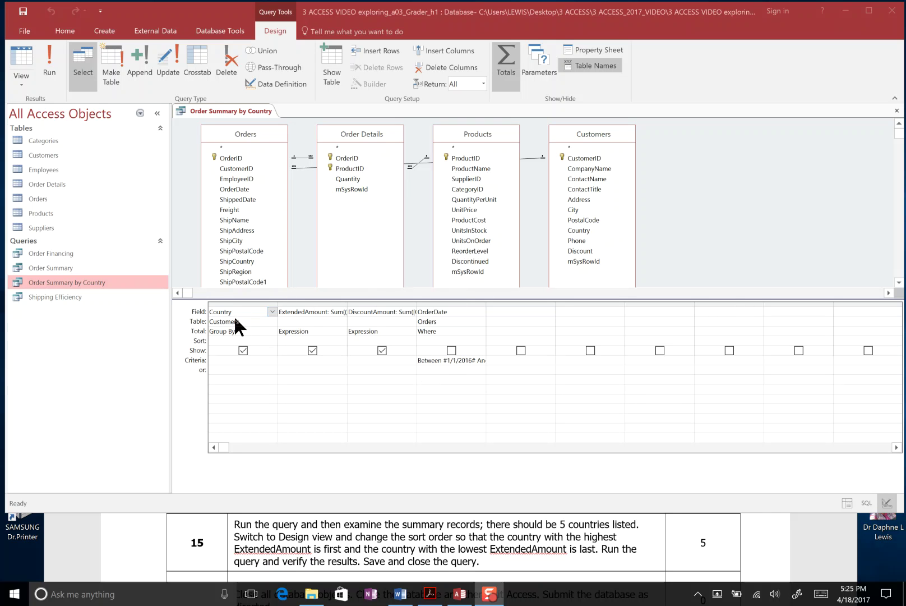
left_click(41, 62)
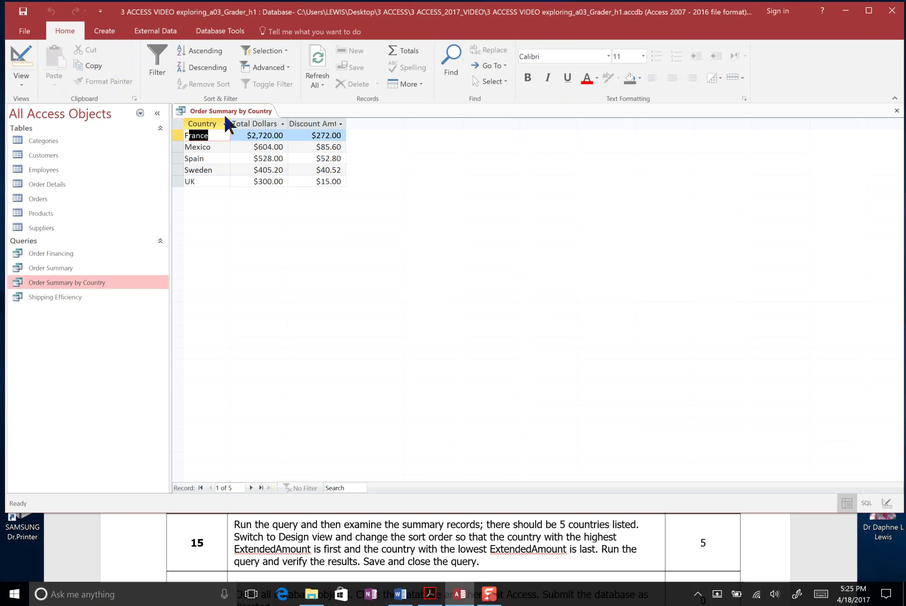
Browse the five country result rows and bring up the View menu.
key("Down")
key("Down")
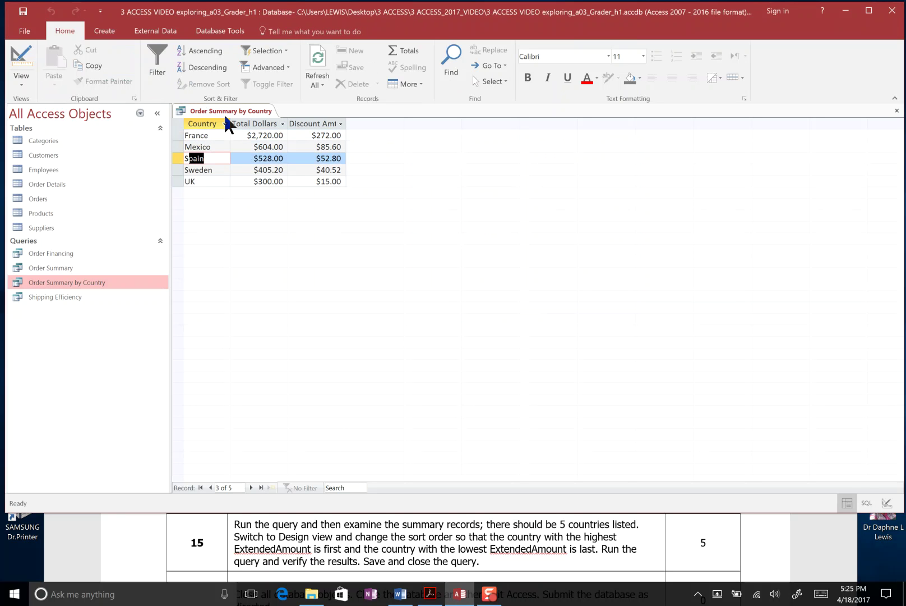
key("Down")
key("Down")
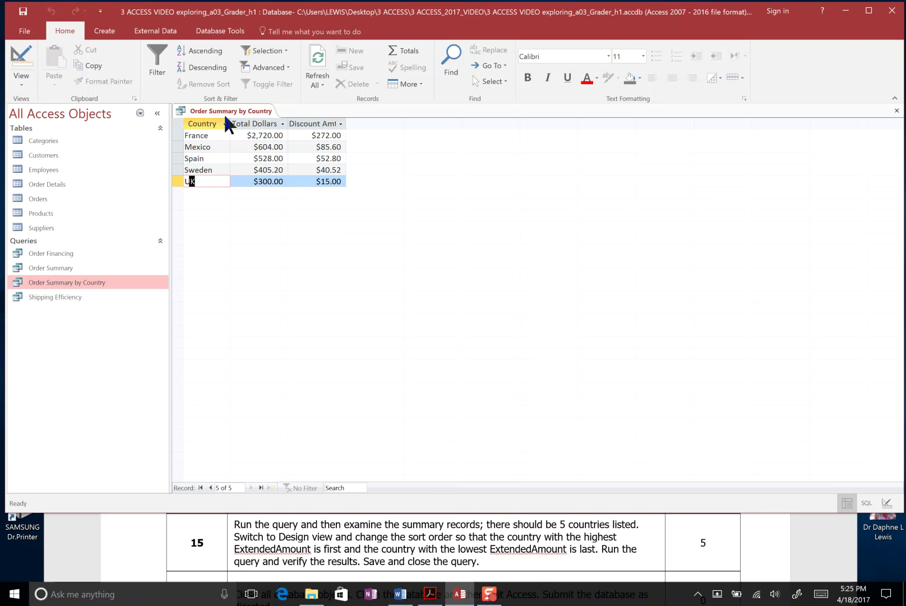
left_click(15, 84)
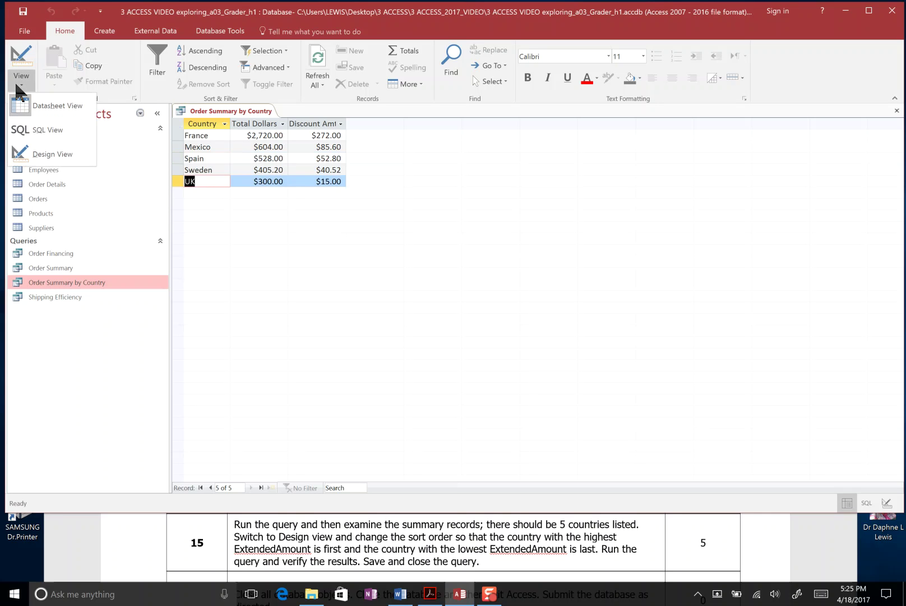
Back in Design view, sort ExtendedAmount Descending and rerun the query.
left_click(36, 156)
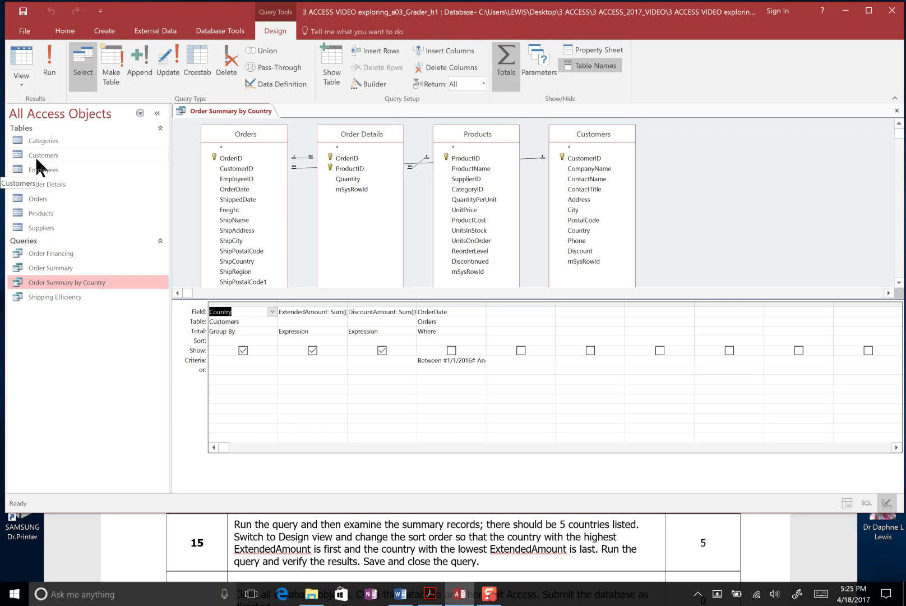
left_click(309, 308)
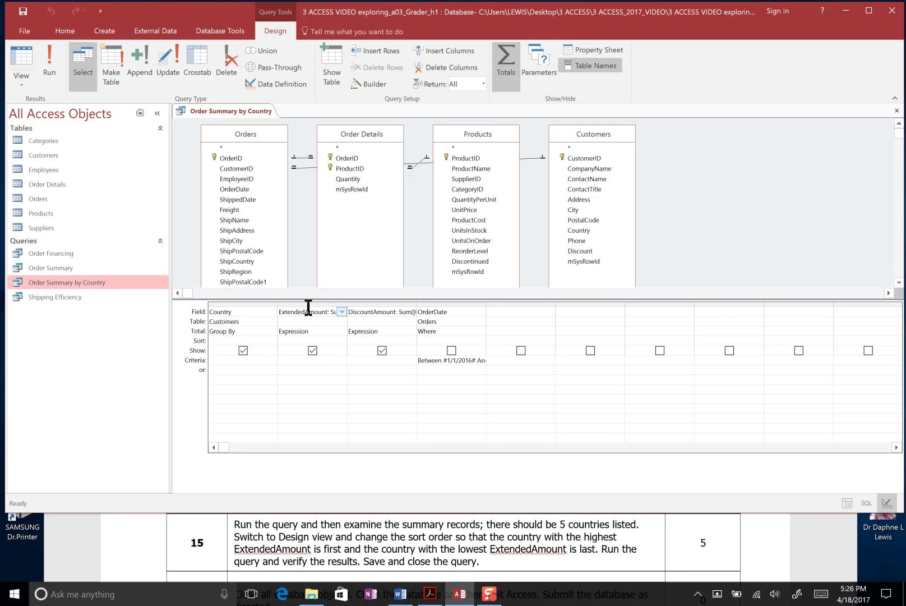
left_click(321, 339)
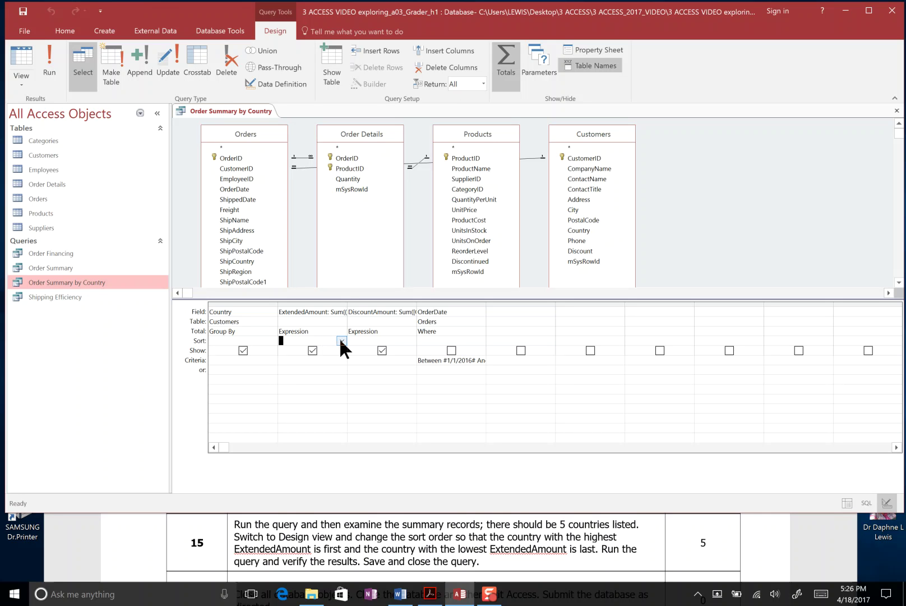
left_click(344, 337)
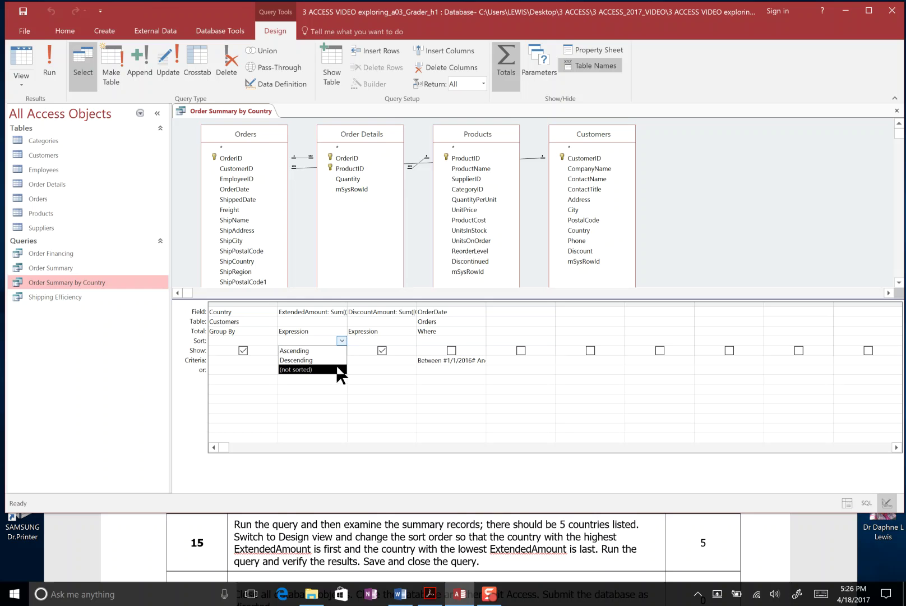
left_click(338, 360)
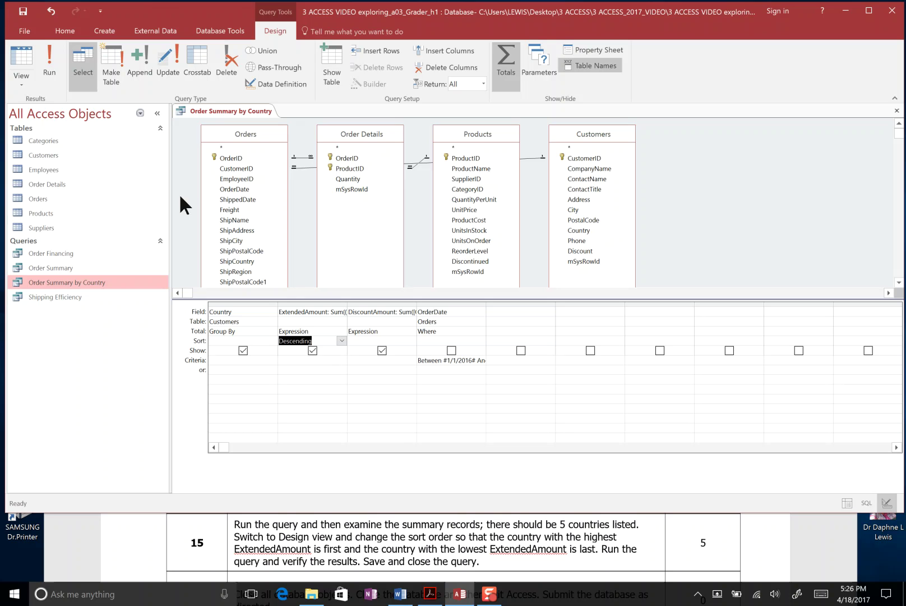
left_click(52, 66)
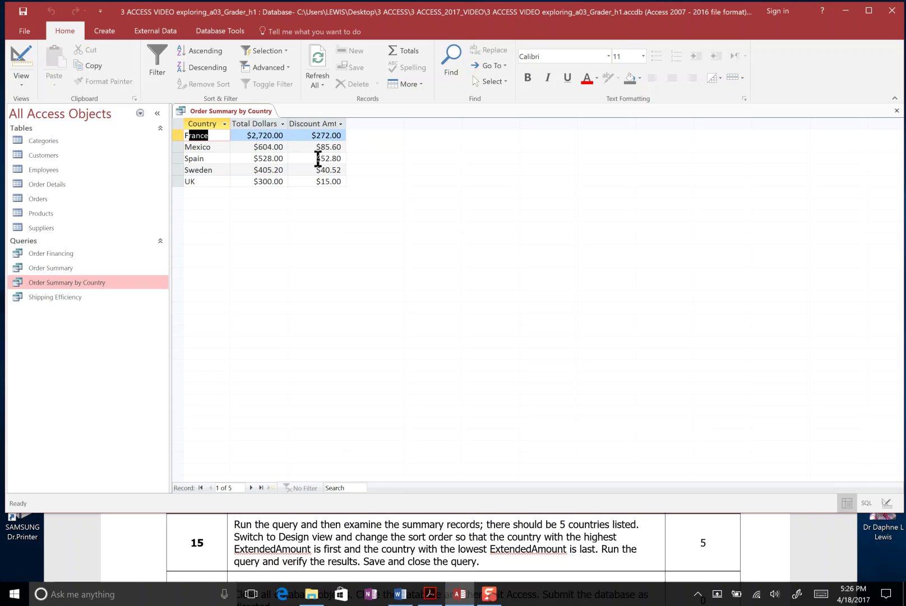
Check the sorted results ending with UK, then save and close the query.
left_click(219, 182)
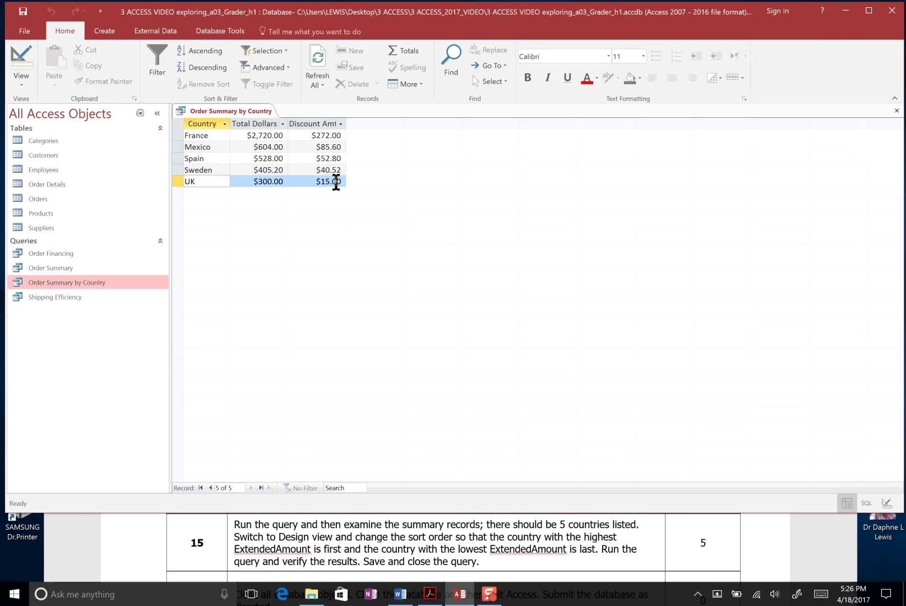
right_click(256, 113)
left_click(262, 122)
right_click(252, 112)
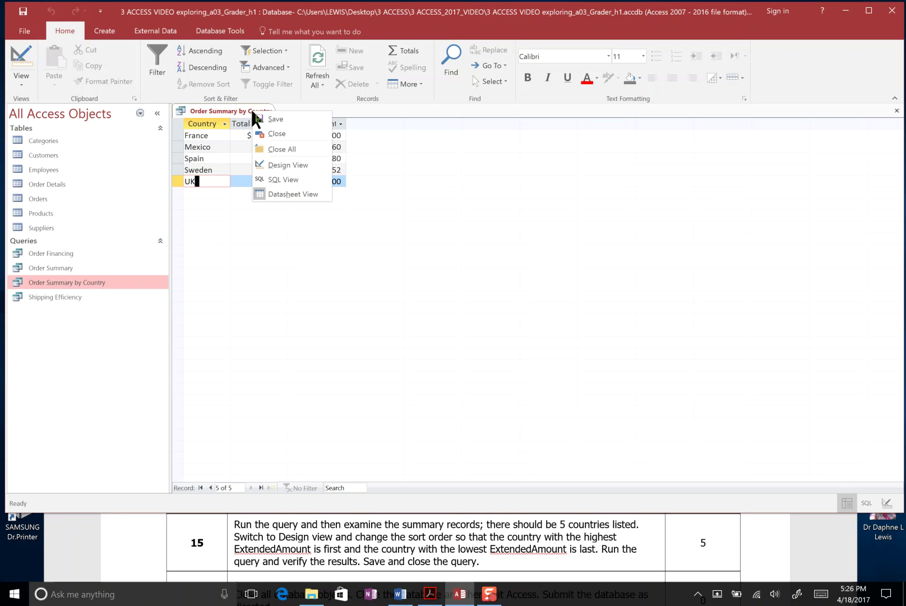
left_click(260, 133)
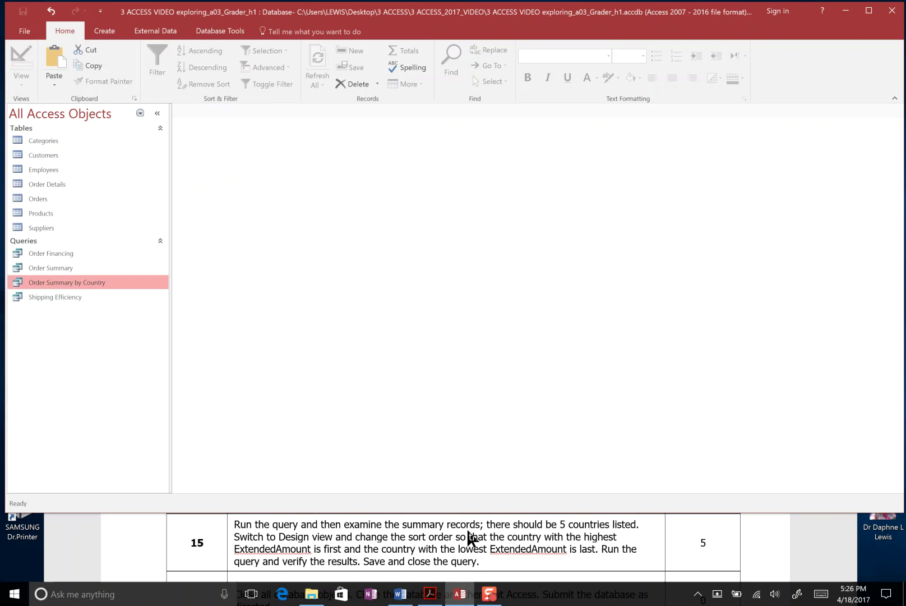
Bring the Word instructions to the front and scroll down toward step 16.
left_click(471, 560)
key("Down")
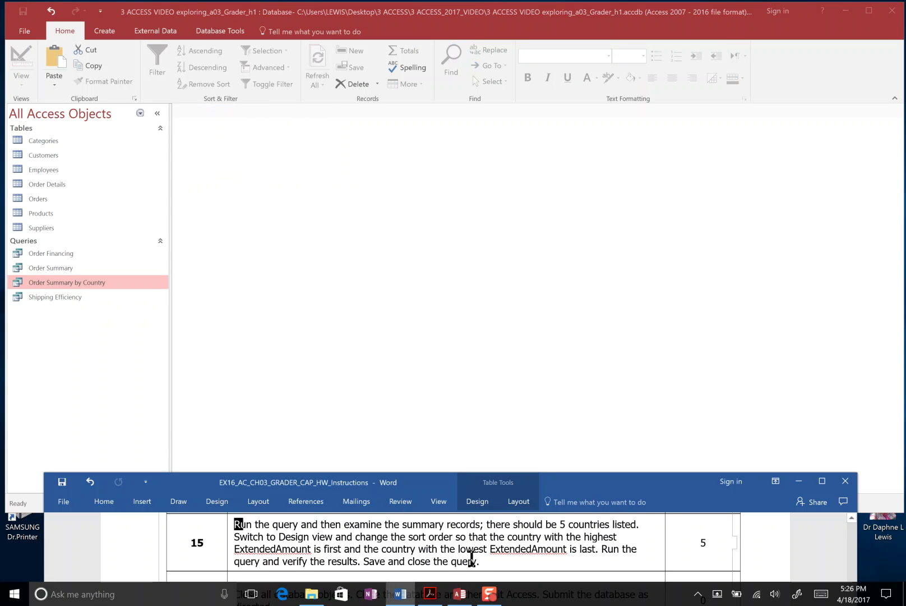
key("Down")
key("Down")
key("Down")
key("Down")
key("Down")
key("Down")
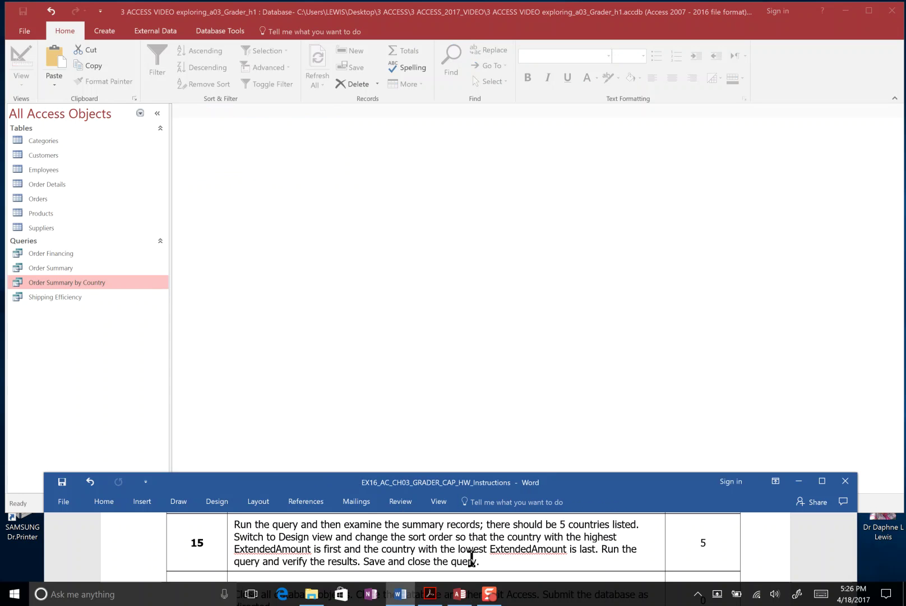